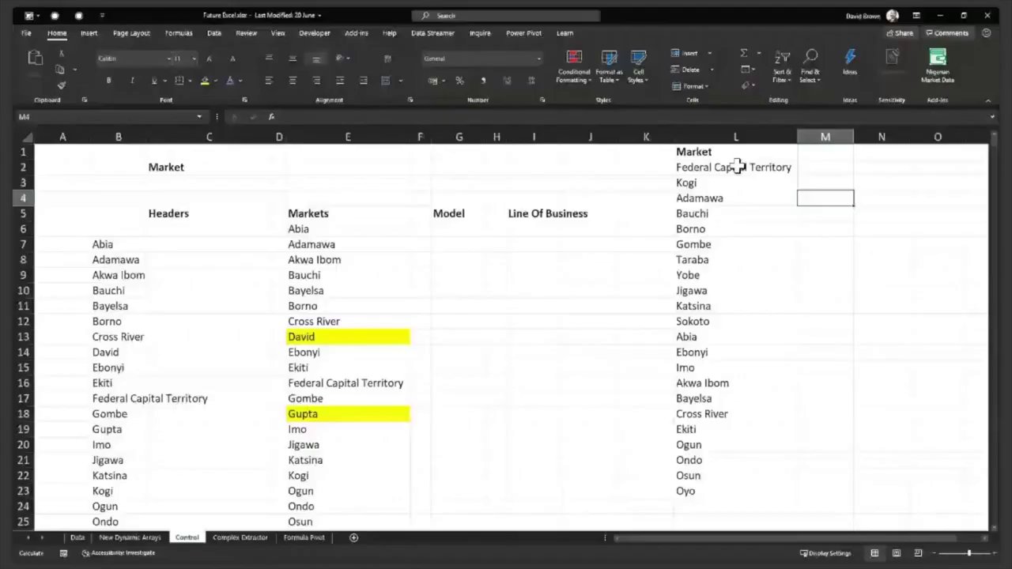
Select the 22 Nigerian state names in L2:L23 under the Market heading.
mouse_move(736, 167)
mouse_down()
mouse_move(699, 500)
mouse_move(700, 488)
mouse_up()
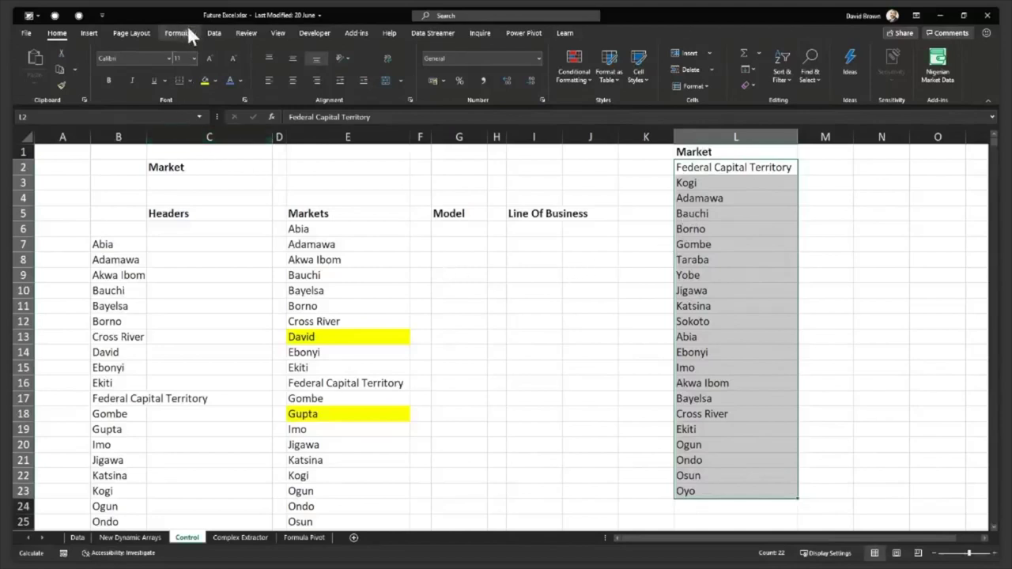
Convert the state names in L2:L23 to Geography data, checking cells like Kogi State and Adamawa State.
click(212, 36)
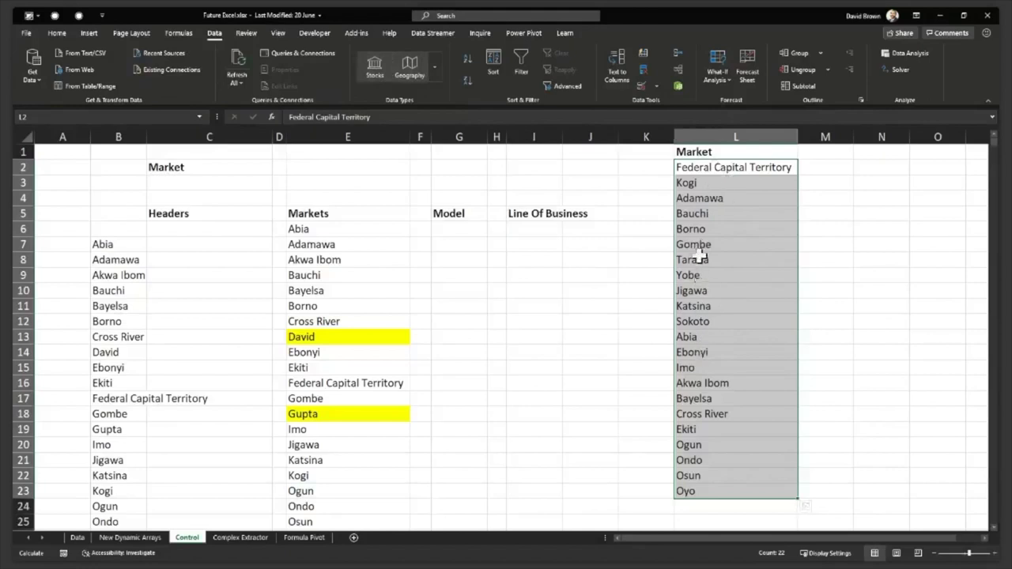
drag(717, 167, 707, 490)
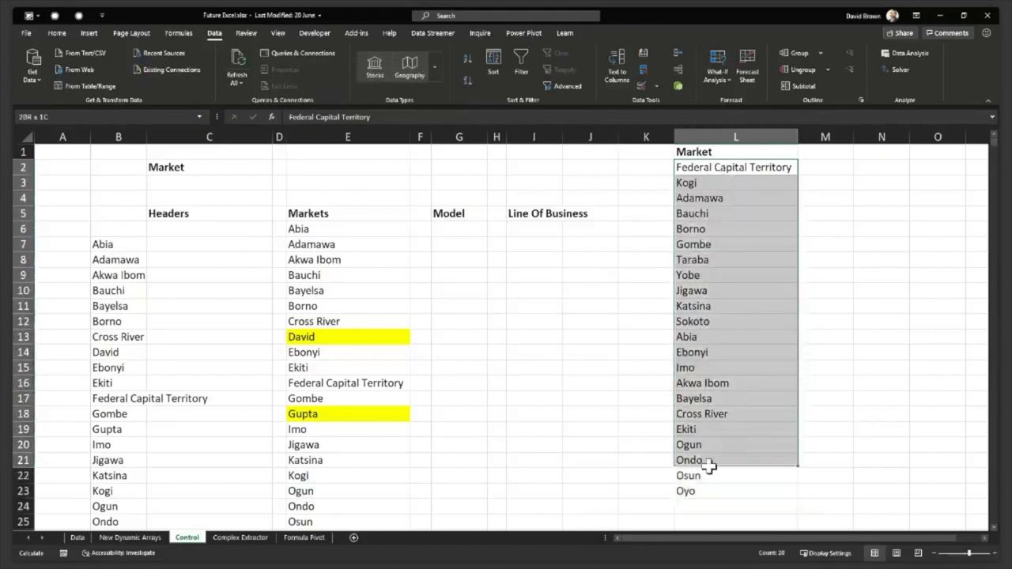
click(412, 65)
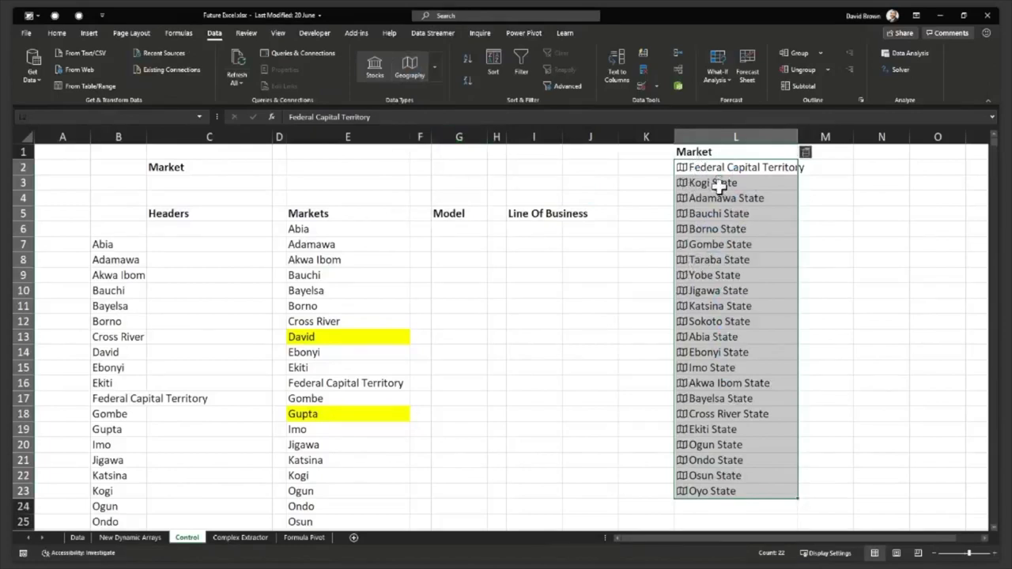
click(717, 184)
click(718, 199)
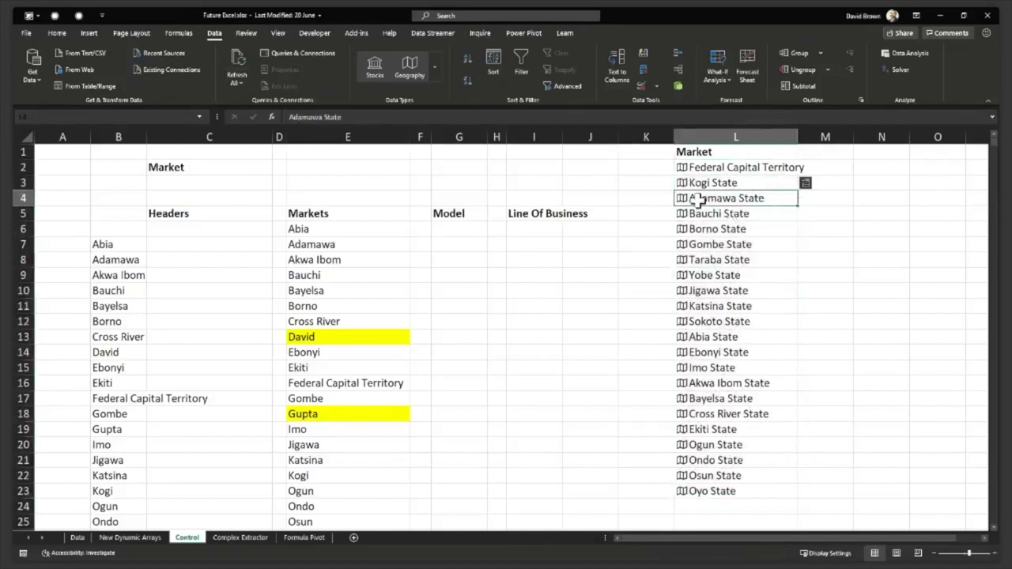
click(718, 213)
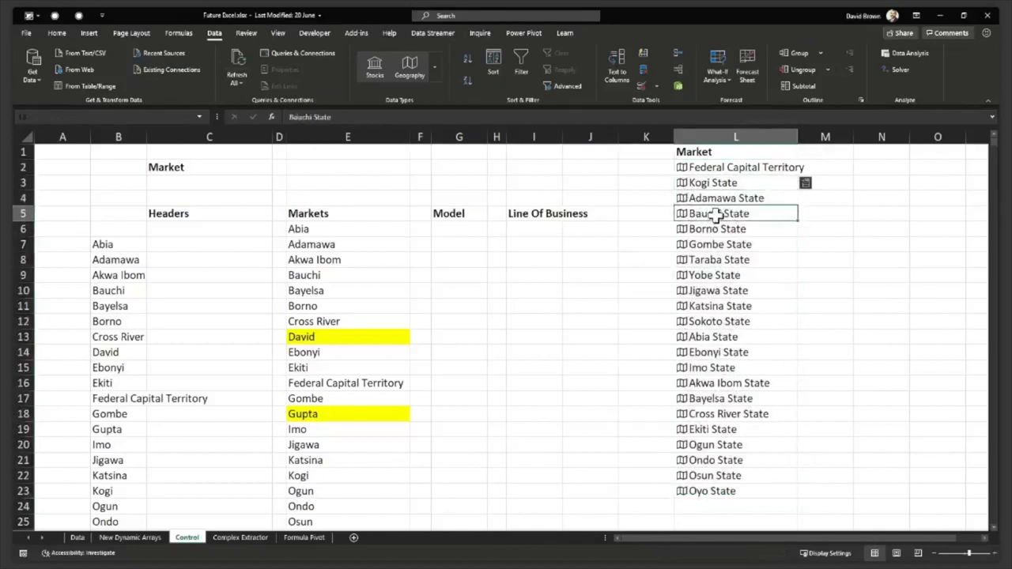
click(726, 198)
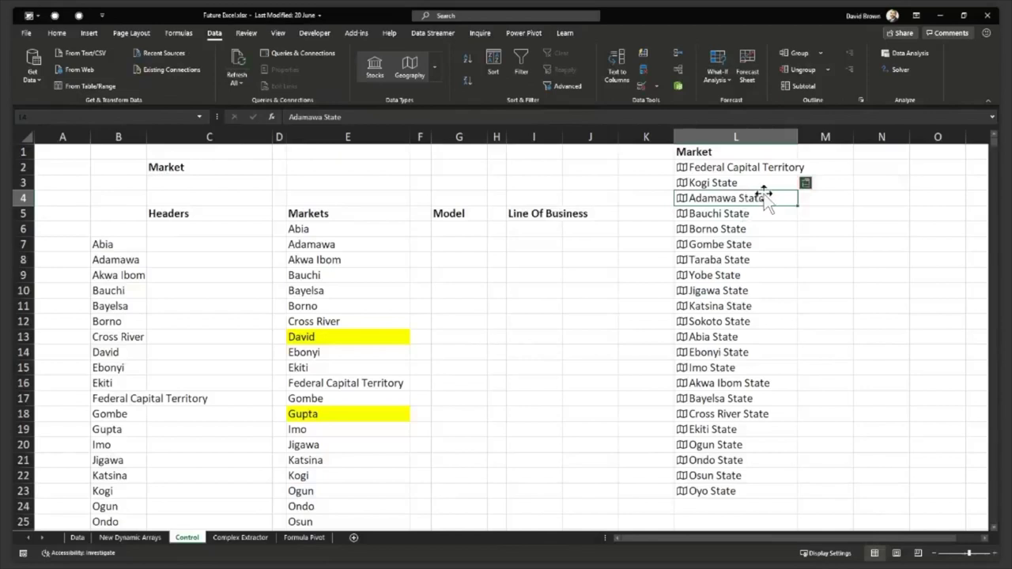
Insert Leader(s) and Population fields for Adamawa State and fill them down to row 23.
click(806, 183)
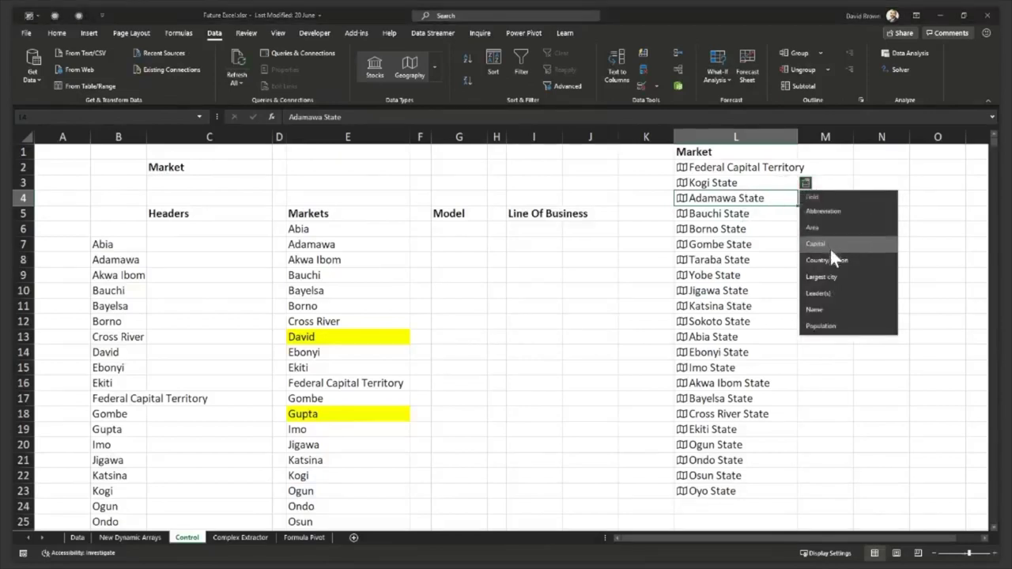
click(824, 294)
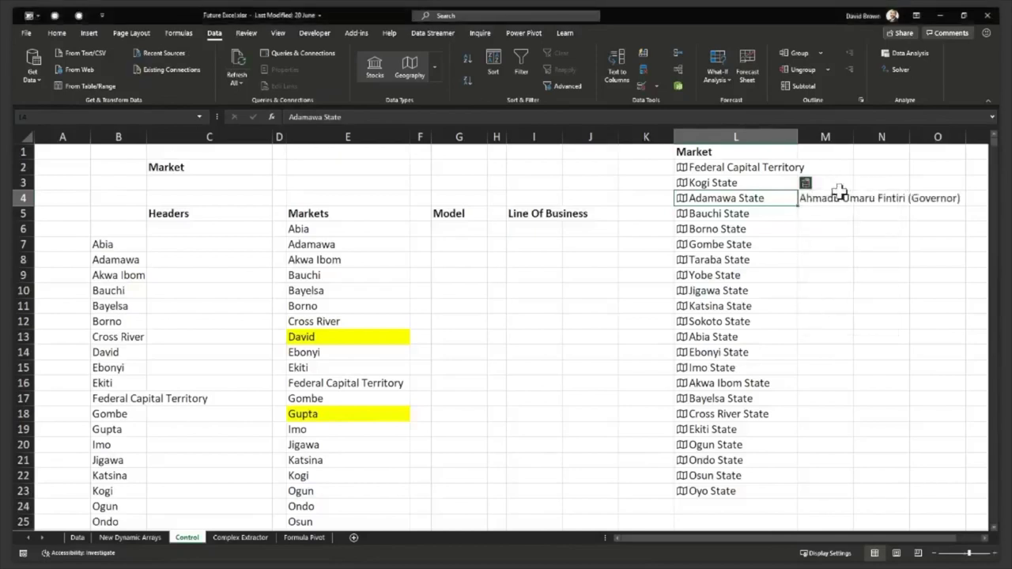
click(805, 182)
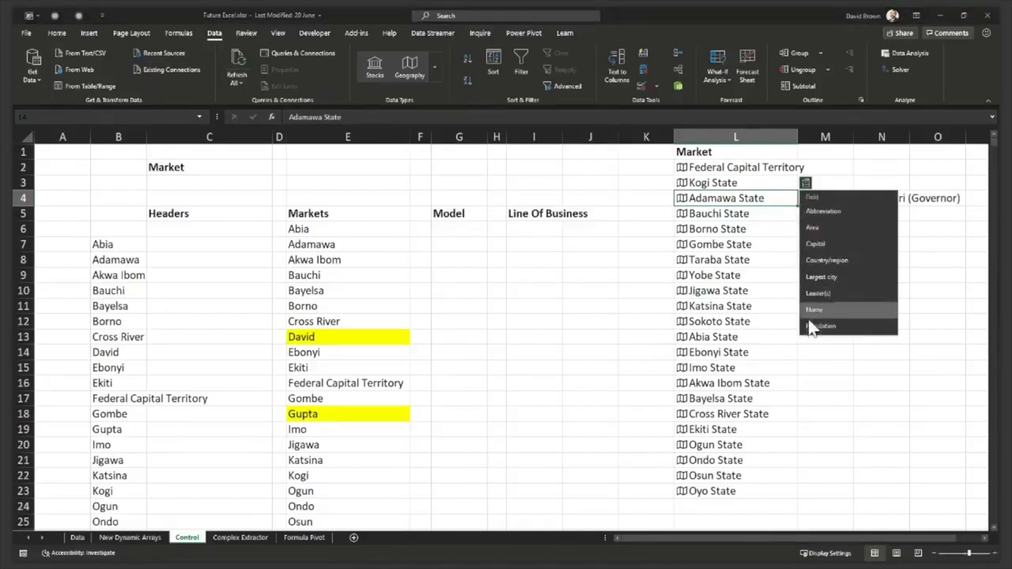
click(814, 325)
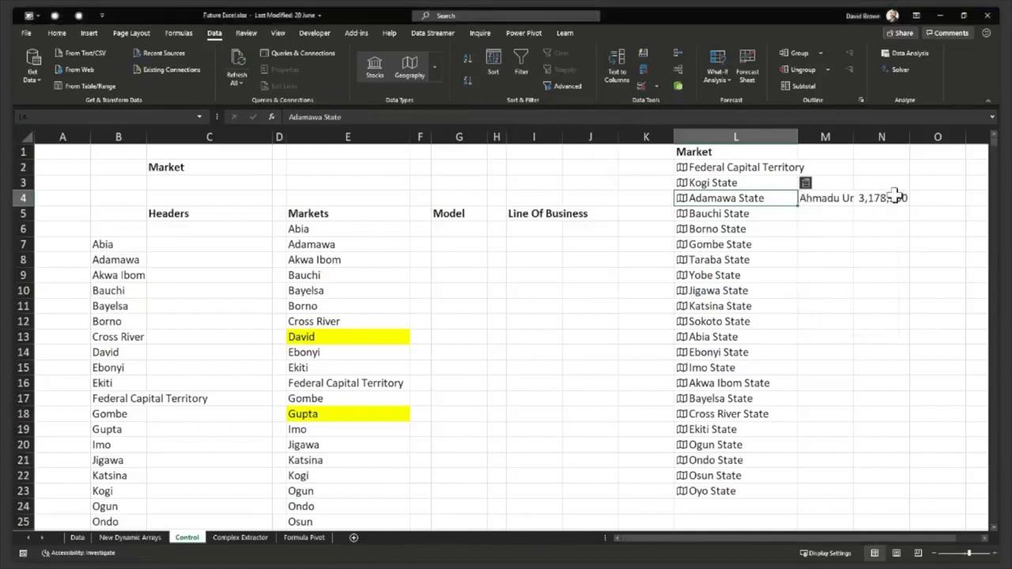
drag(822, 199, 897, 198)
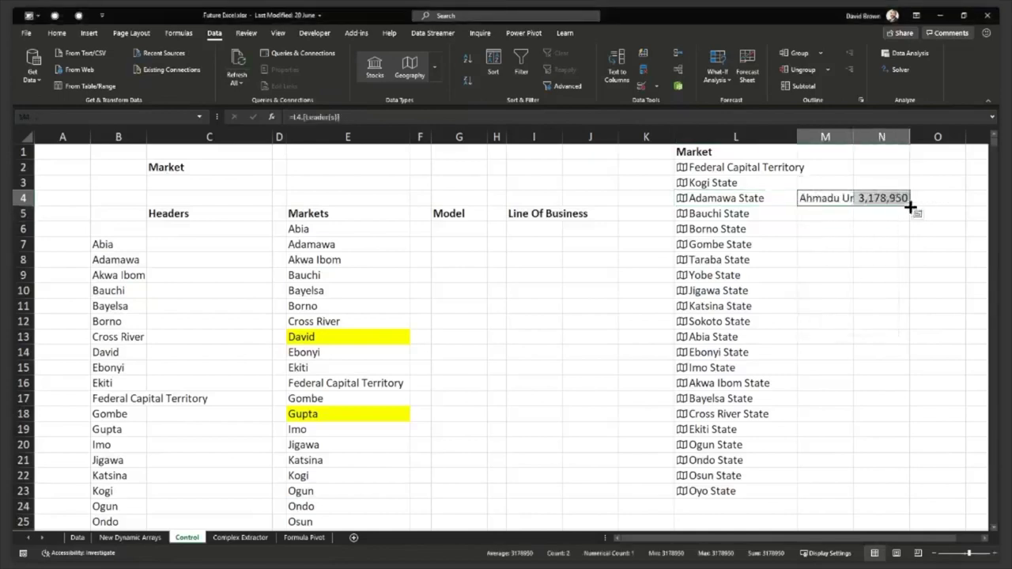
double_click(910, 207)
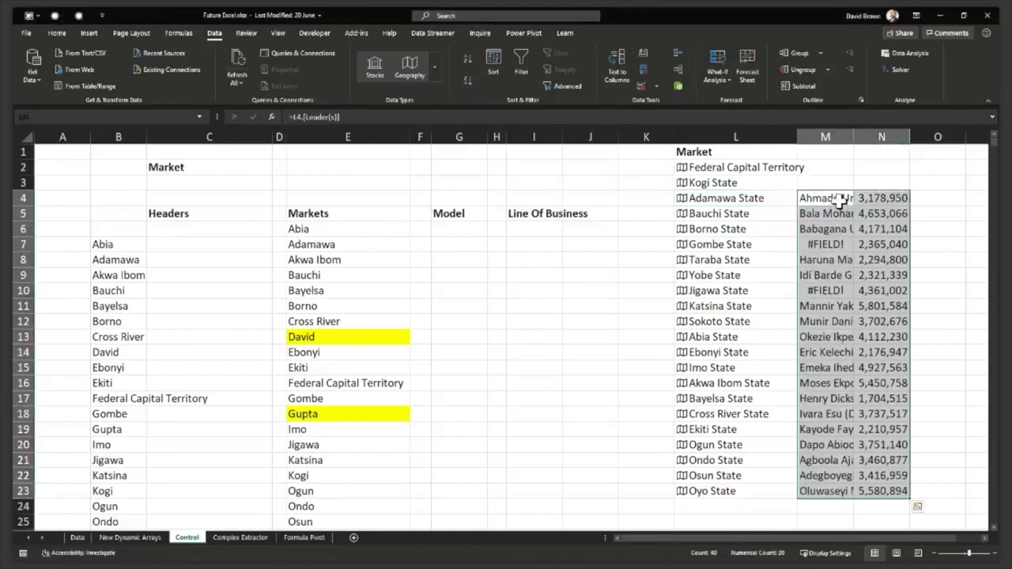
Check Gombe's #FIELD! error, widen column M, and review the leader values.
click(842, 199)
click(837, 245)
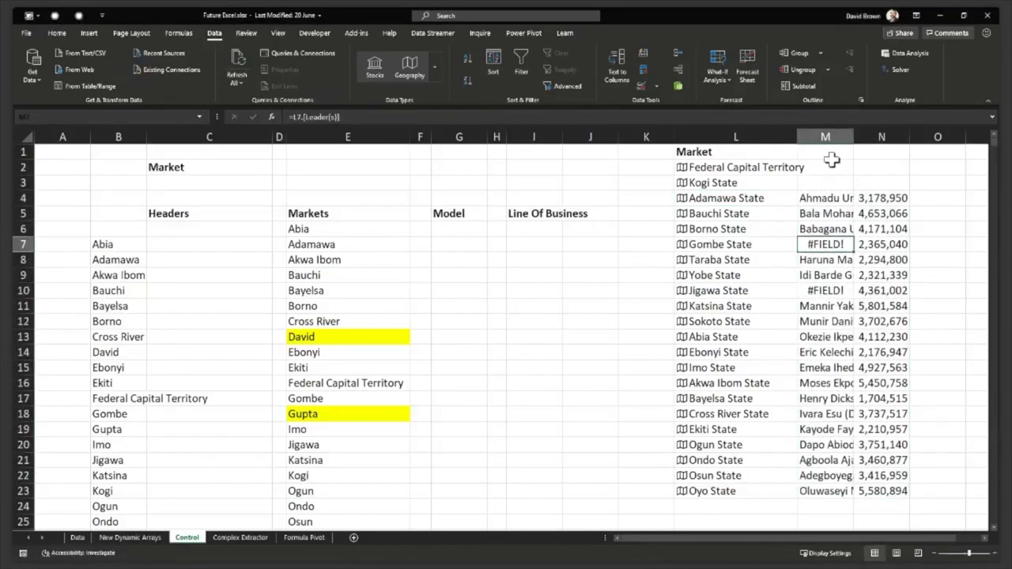
drag(853, 137, 890, 150)
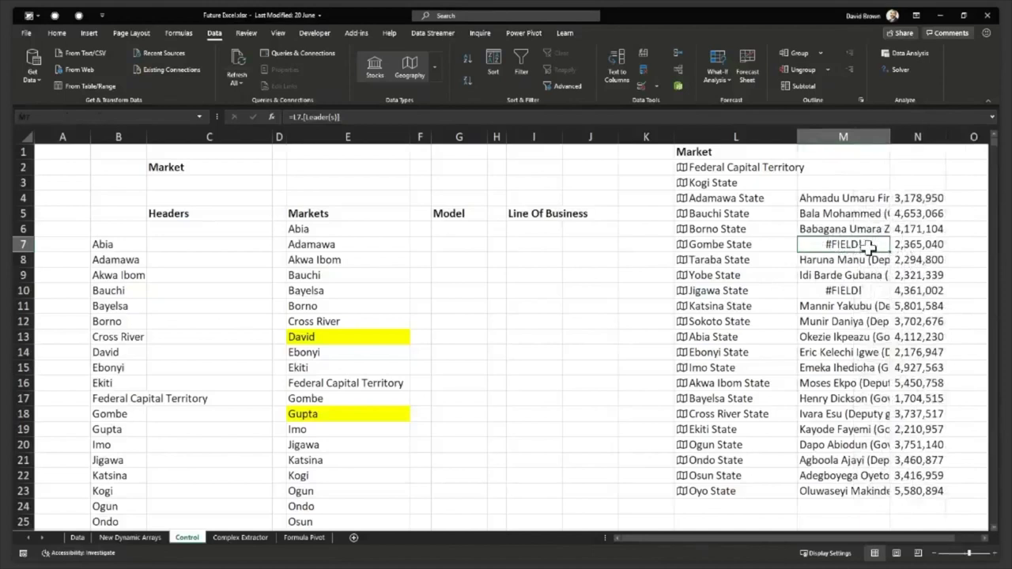
click(854, 199)
key(Down)
key(Down)
key(Down)
key(Down)
click(847, 183)
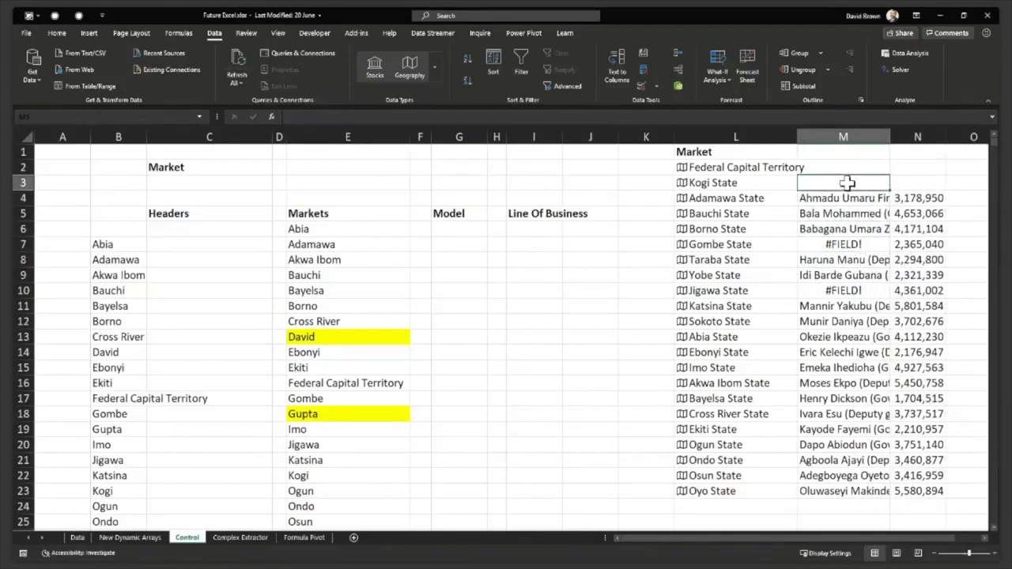
text(=)
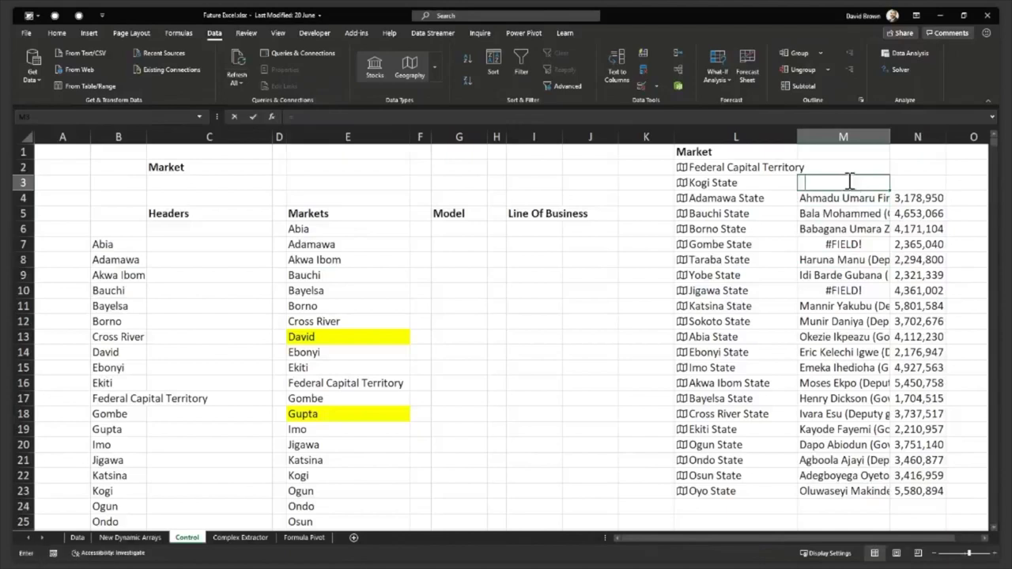
key(Left)
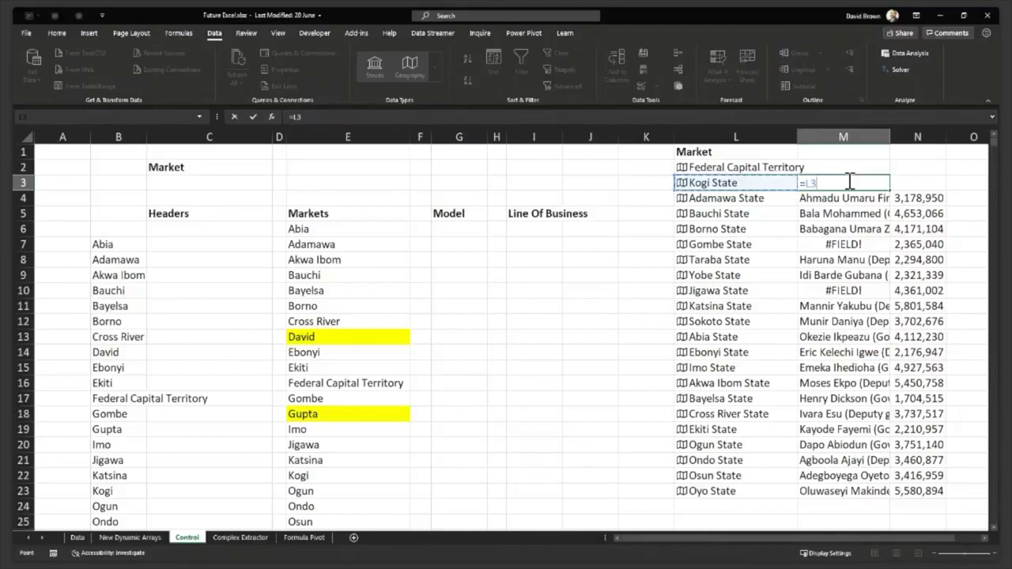
text(.)
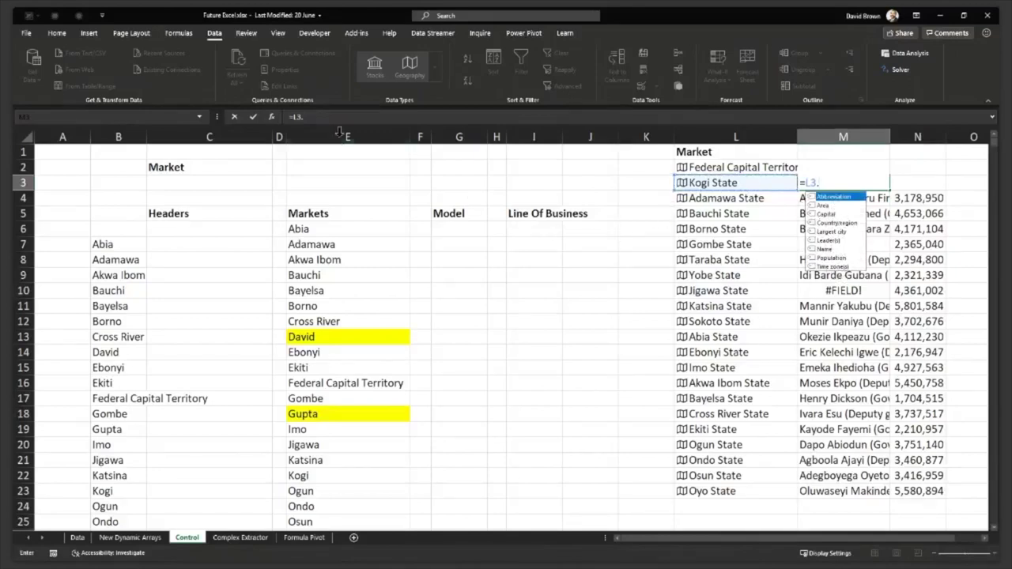
key(Escape)
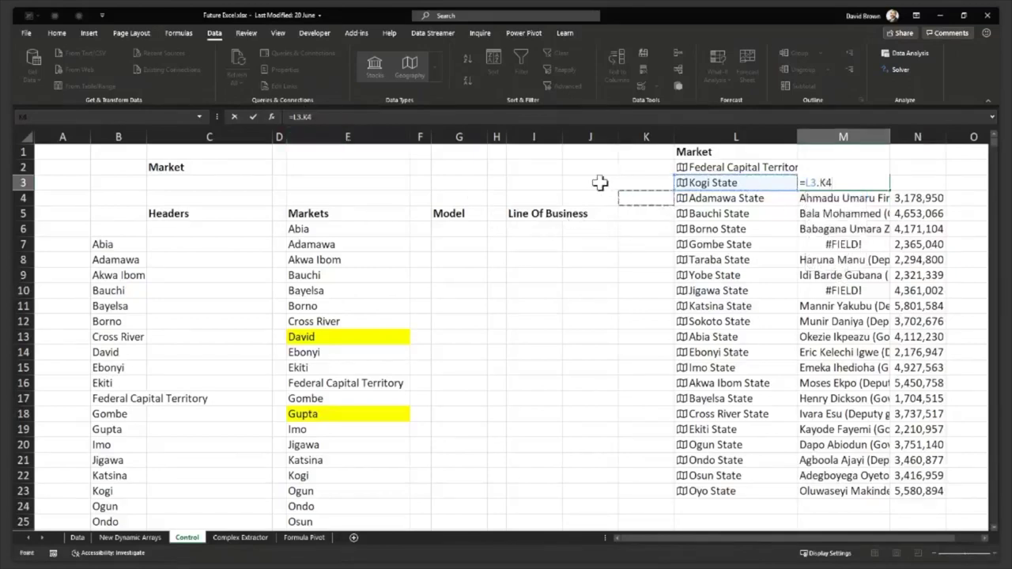
key(Escape)
click(600, 183)
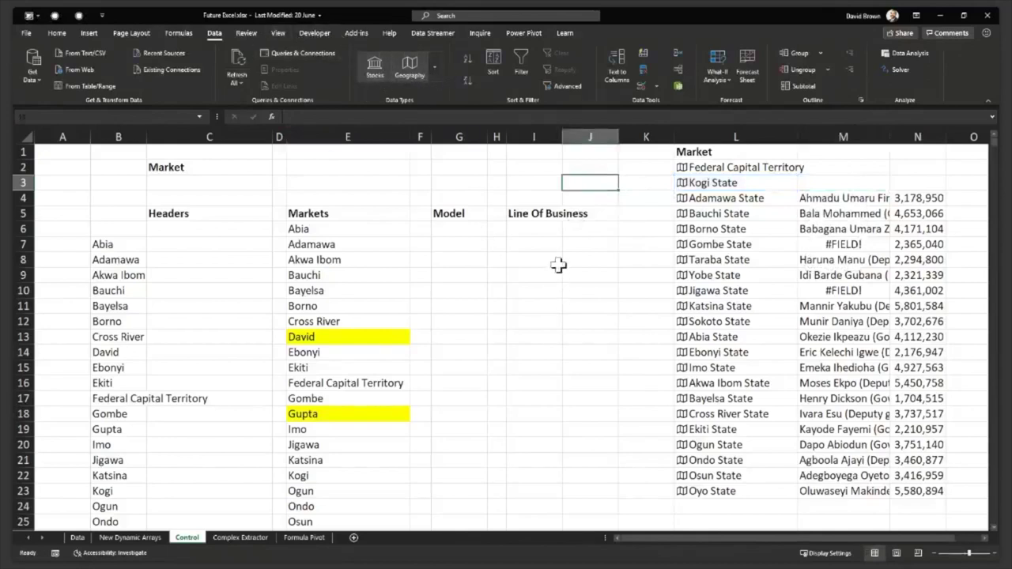
click(527, 259)
Enter Microsoft in I8 and Google in I9, then convert both to the Stocks data type.
text(Microsoft)
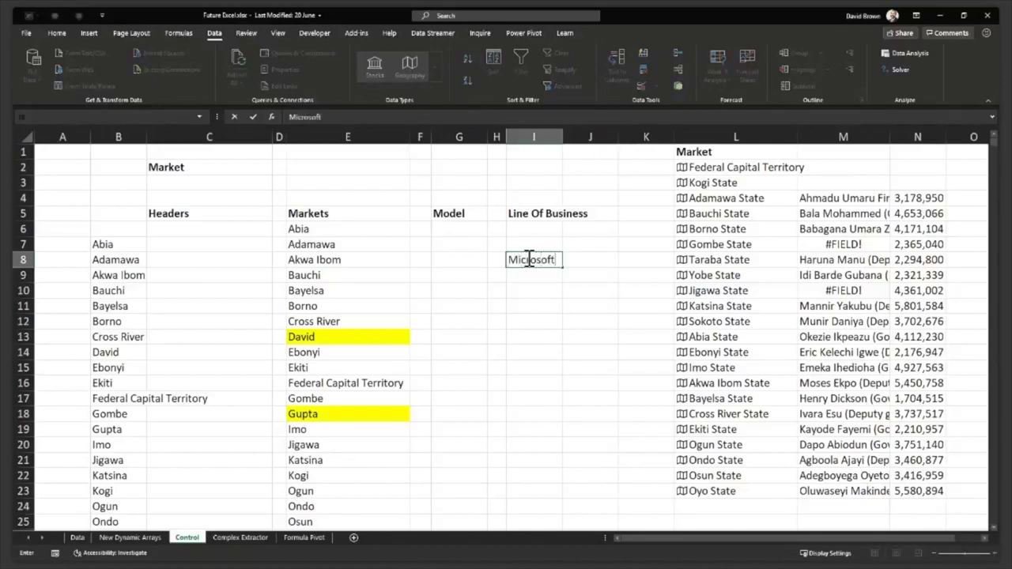
key(Return)
text(Google)
key(Return)
click(528, 259)
drag(528, 259, 528, 277)
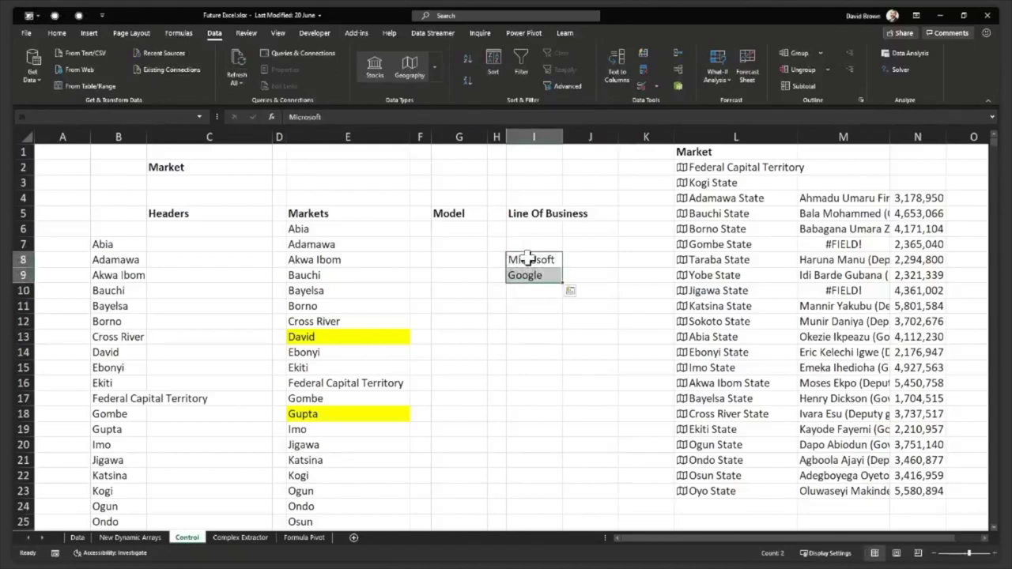
click(378, 66)
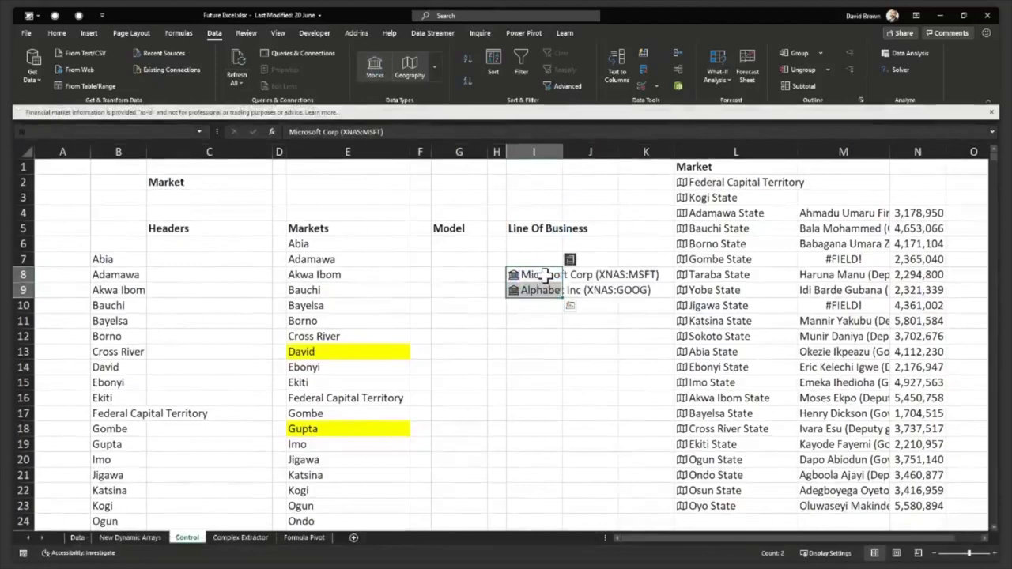
Insert the Price field for Microsoft Corp from its stock field list.
click(544, 275)
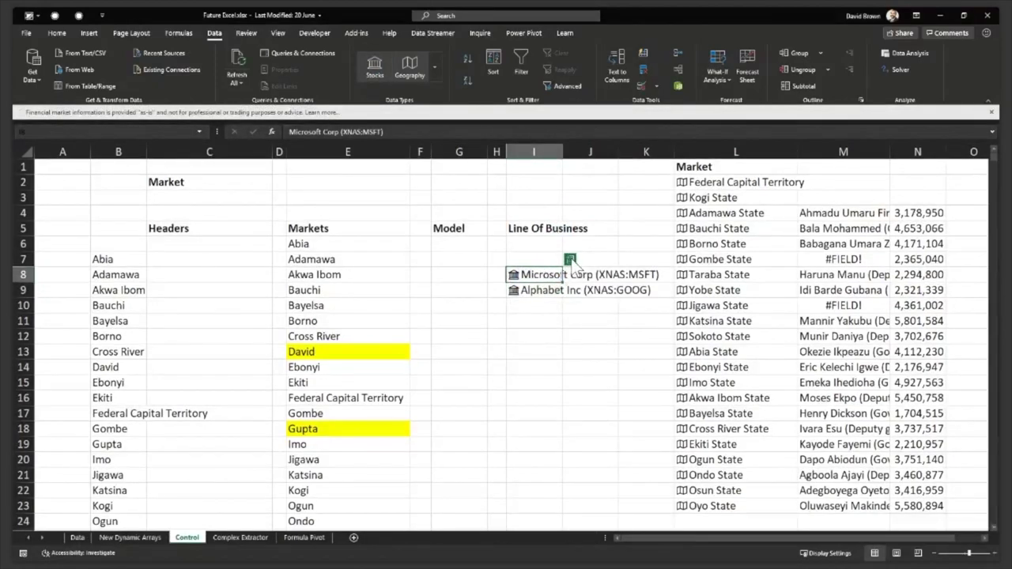
click(570, 260)
scroll(603, 498, down, 1)
scroll(601, 490, down, 2)
scroll(600, 478, down, 3)
scroll(600, 473, down, 2)
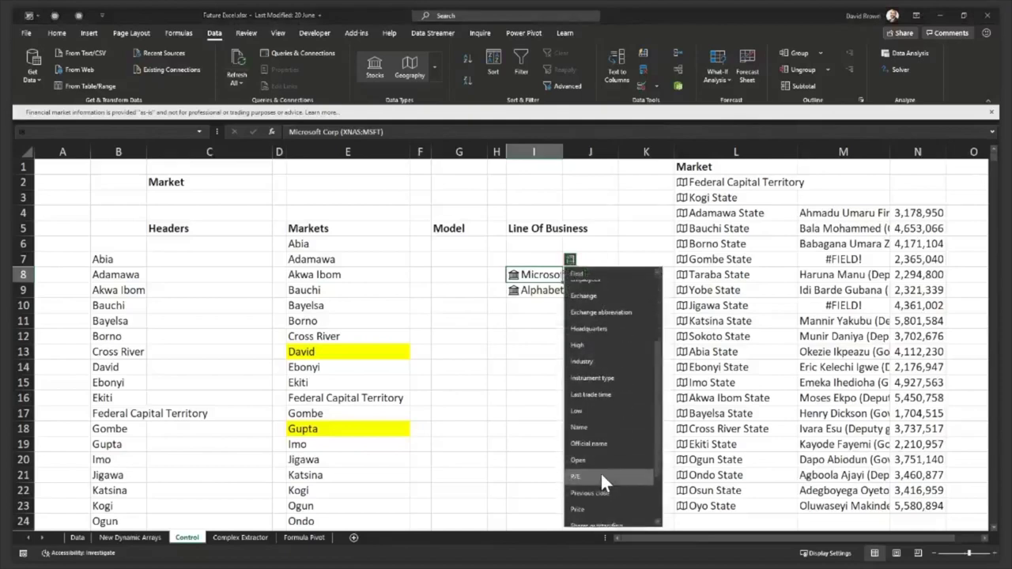
scroll(601, 474, up, 1)
scroll(600, 474, up, 1)
scroll(600, 469, down, 1)
scroll(600, 469, down, 1)
scroll(600, 469, down, 1)
click(606, 438)
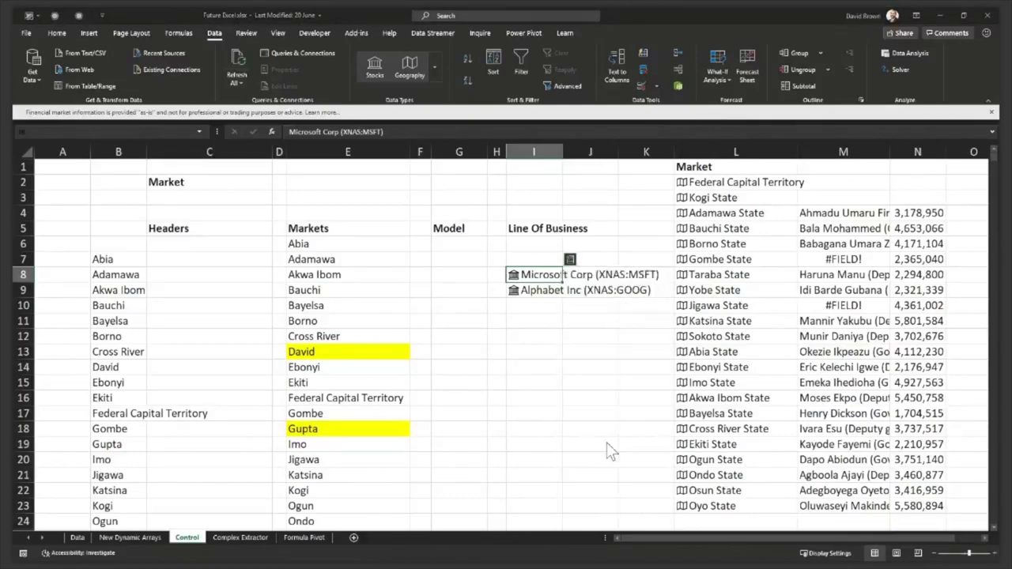
Fill the =I8.Price formula from J8 down to J9 for Alphabet.
click(601, 273)
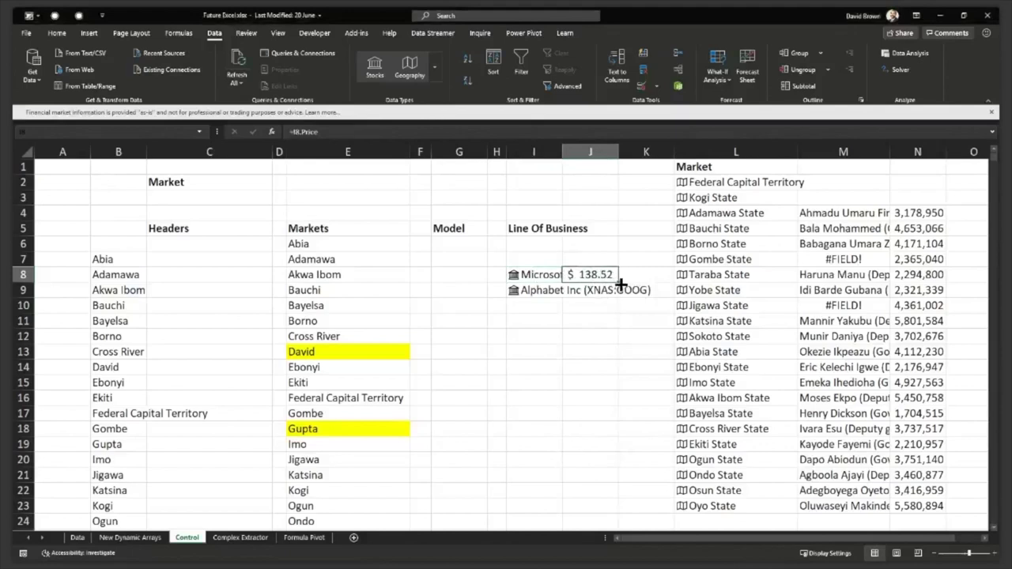
drag(621, 282, 601, 301)
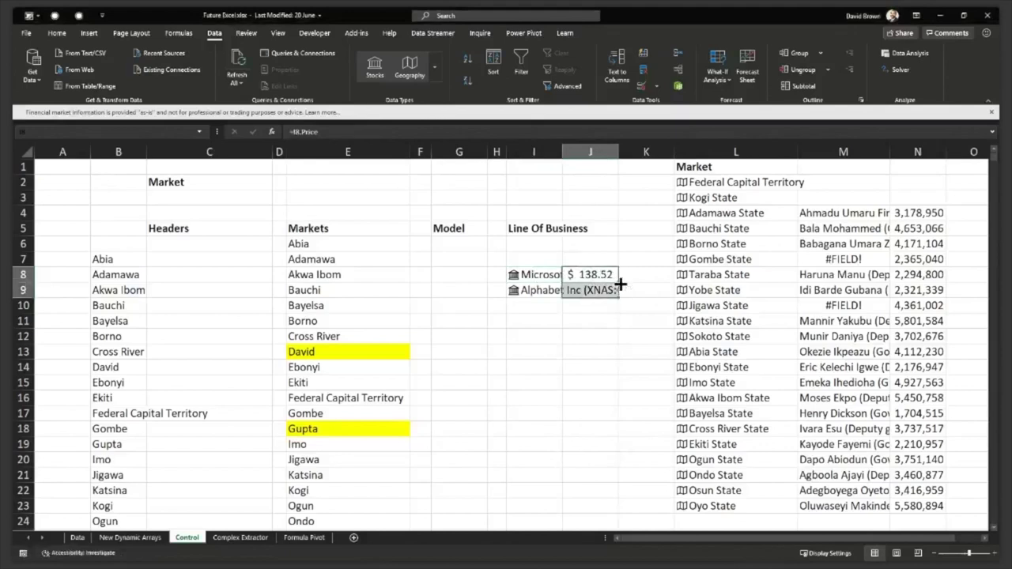
click(606, 275)
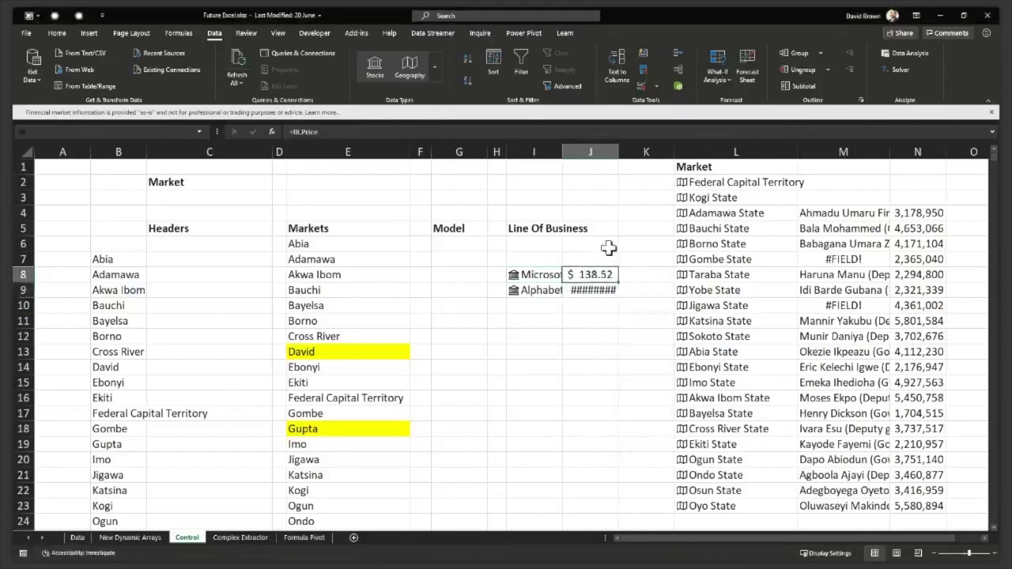
Autofit columns J and I to show $1,232.41 and the full company names.
double_click(619, 151)
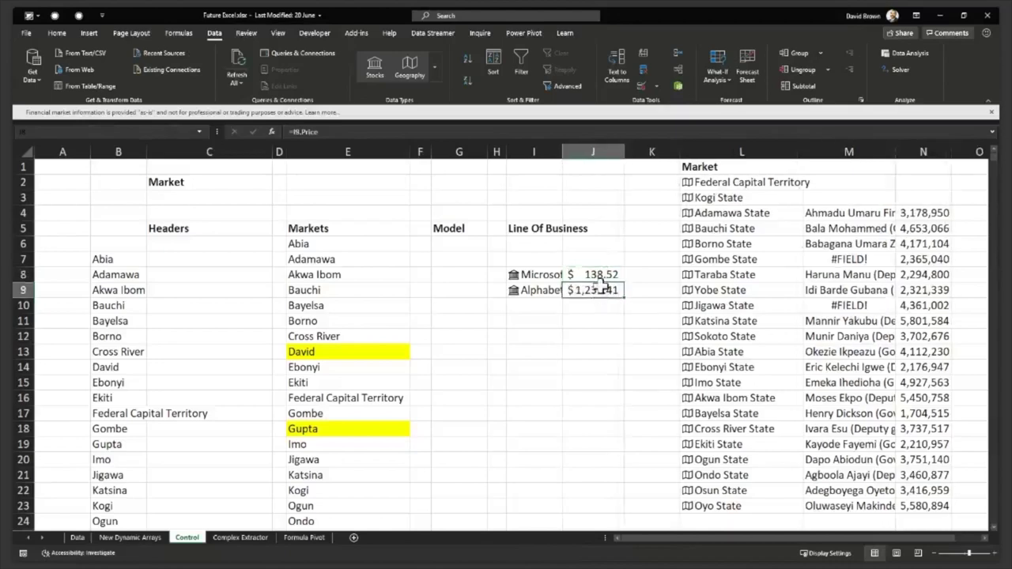
drag(562, 152, 562, 153)
double_click(562, 153)
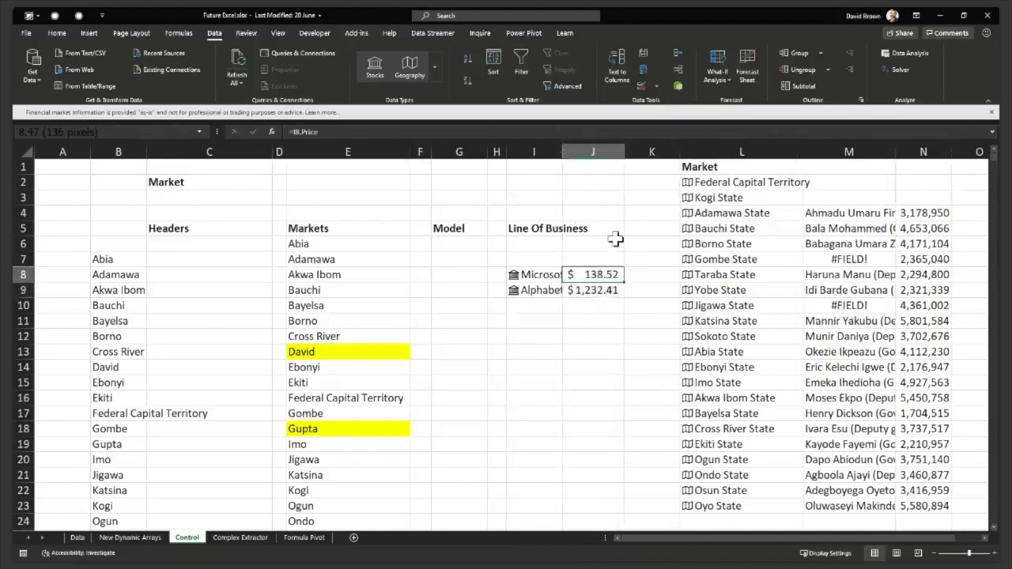
click(703, 290)
click(703, 275)
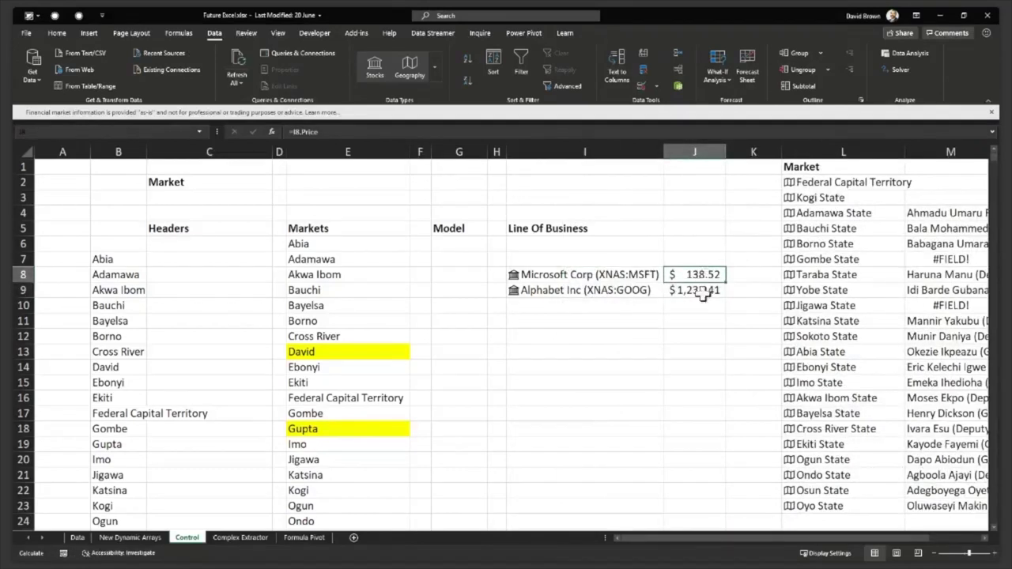